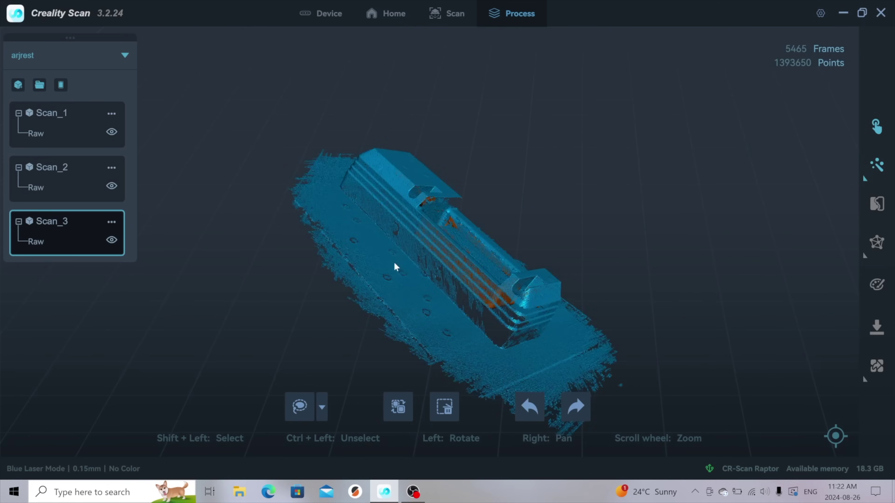
left_click_drag(394, 263, 459, 274)
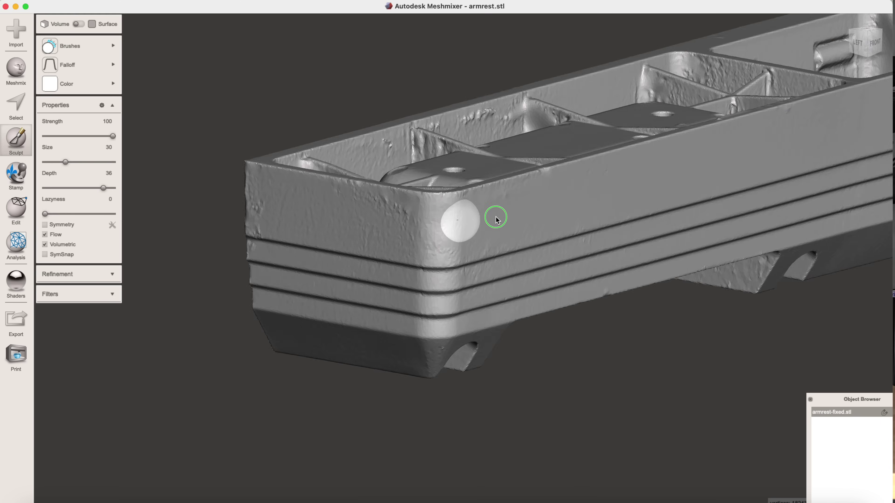
right_click_drag(493, 216, 324, 235)
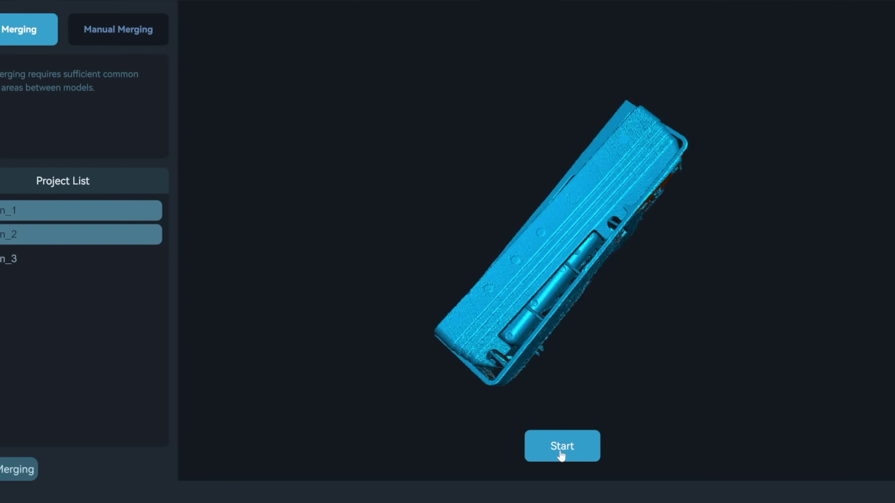
Start automatic merging of the orange and blue armrest scans.
left_click(562, 453)
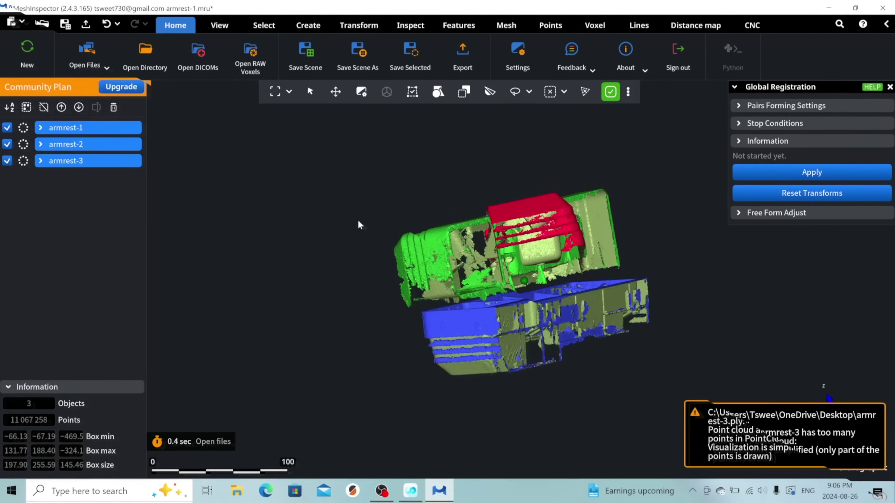
Open manual alignment for the three armrest clouds and pick matching pivot points on the fixed scan.
right_click_drag(359, 225, 172, 179)
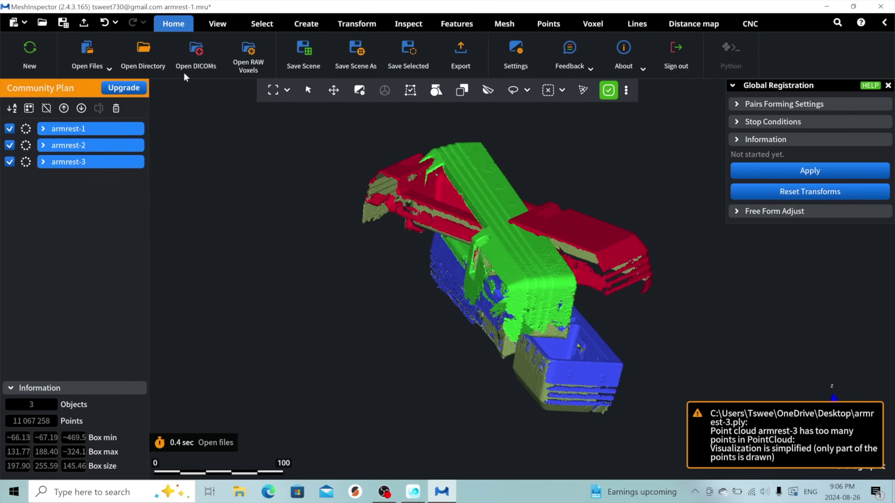
left_click(356, 23)
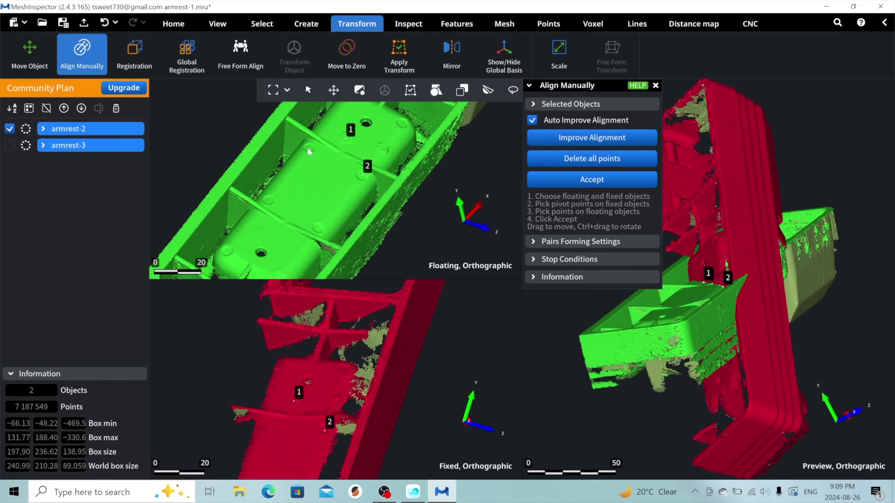
left_click(264, 426)
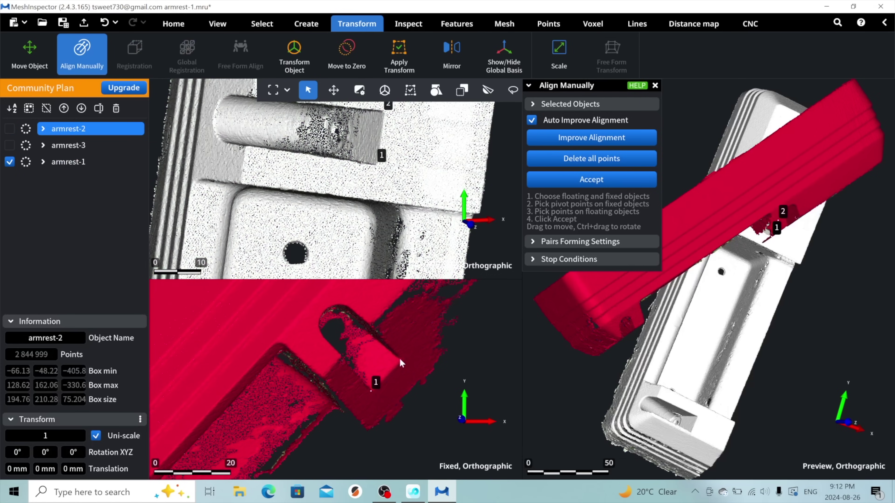
left_click(400, 357)
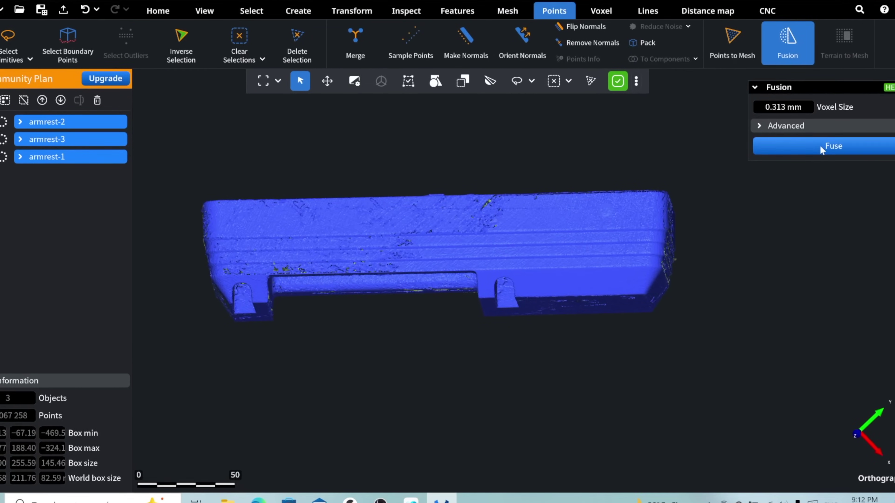
Fuse the aligned clouds into one mesh and delete its 93 stray fragment components.
left_click(819, 144)
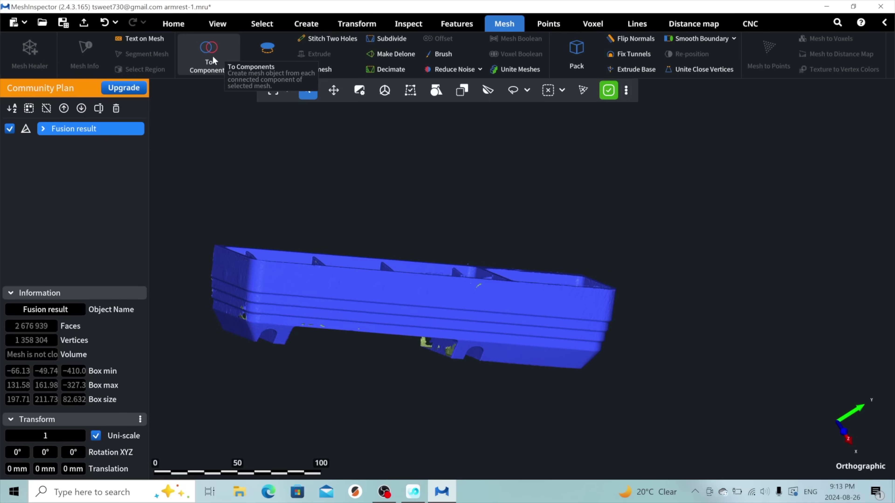
left_click(212, 56)
left_click_drag(143, 130, 133, 291)
key("ctrl+a")
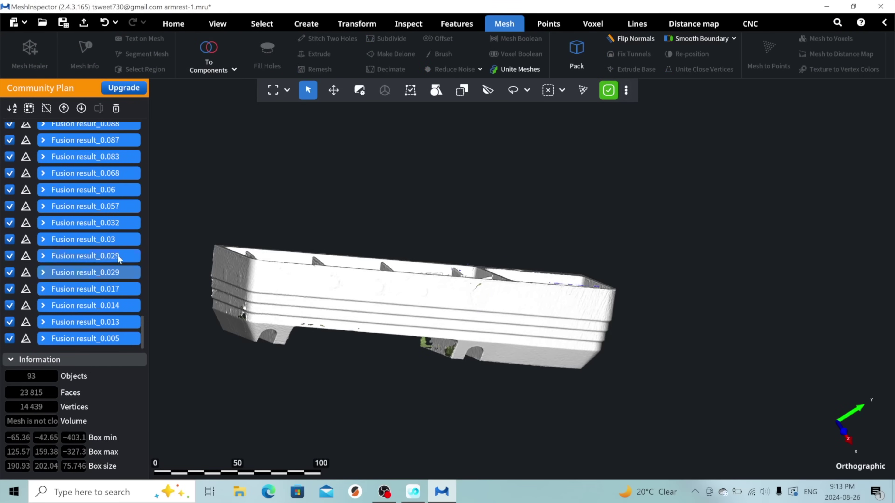
left_click(120, 109)
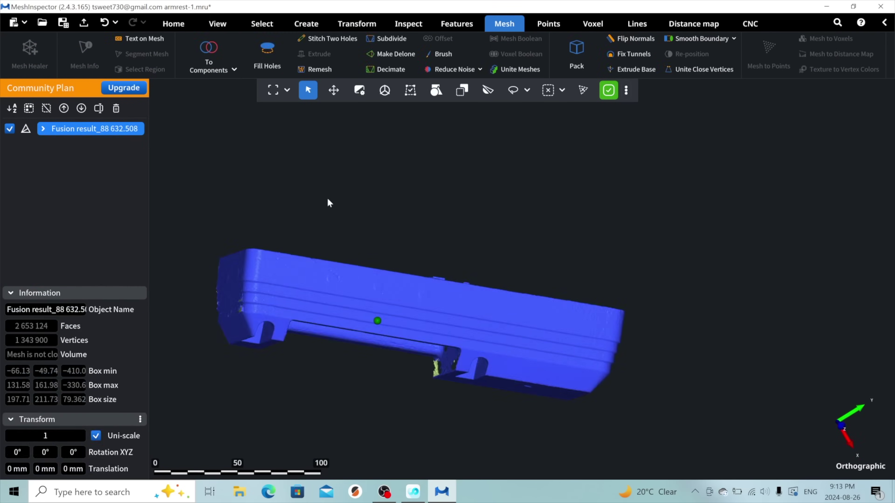
right_click_drag(326, 197, 466, 194)
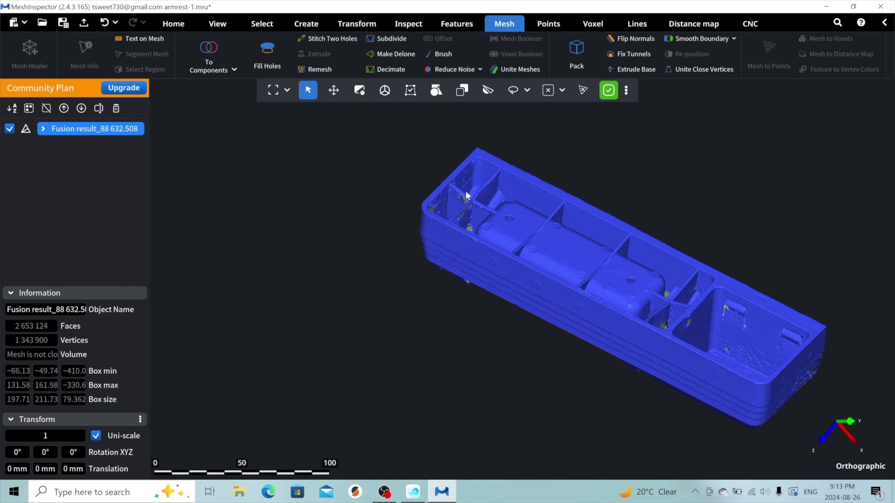
Fill every hole in the armrest mesh, then remesh it at 0.294 mm edge length.
left_click(266, 53)
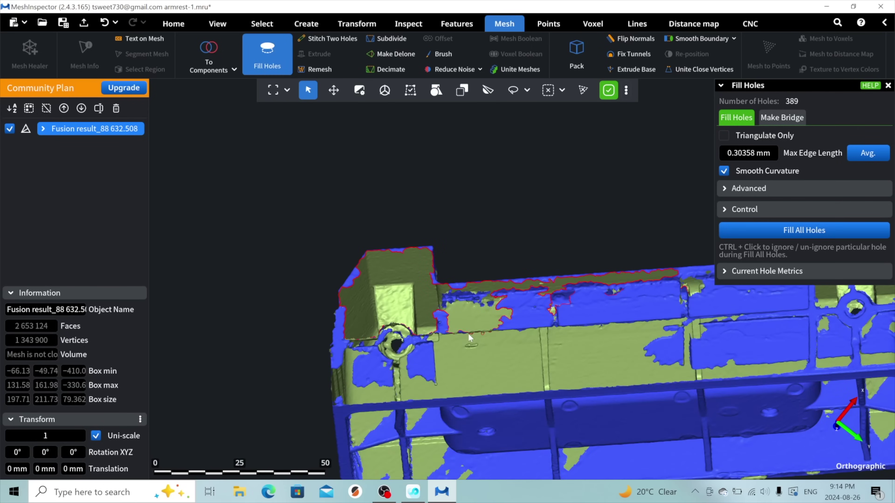
left_click(468, 333)
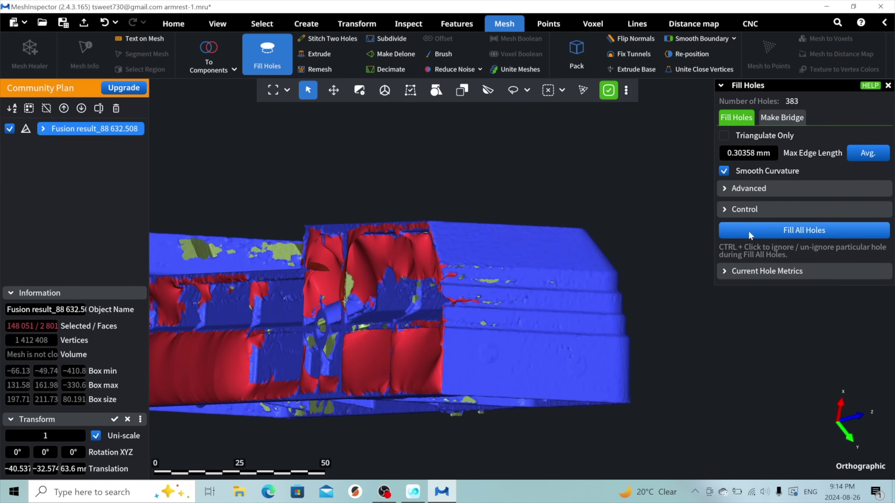
left_click(749, 235)
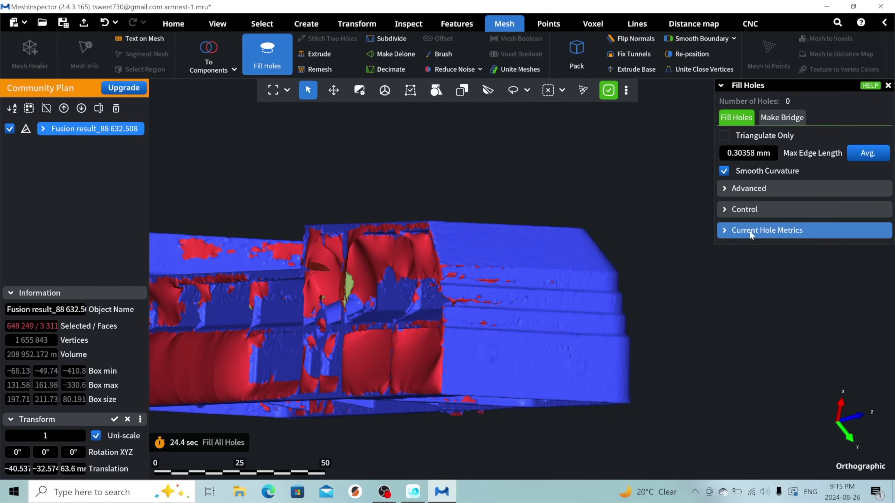
left_click(318, 69)
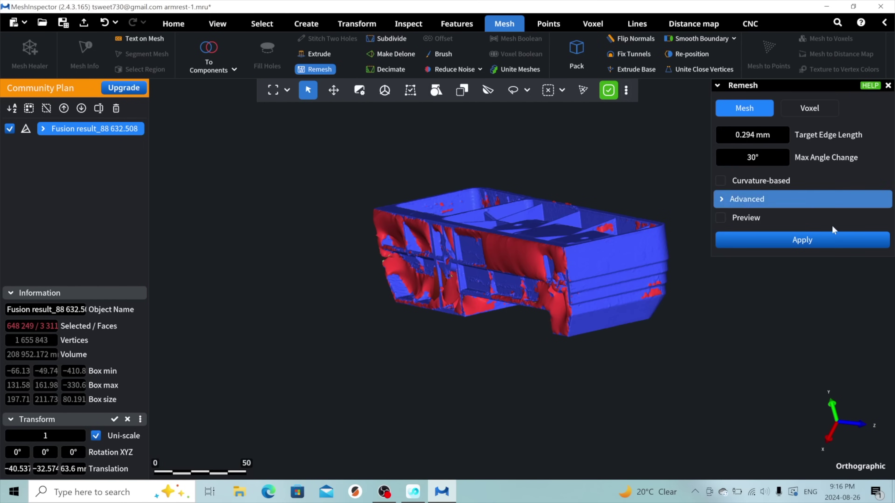
left_click(809, 241)
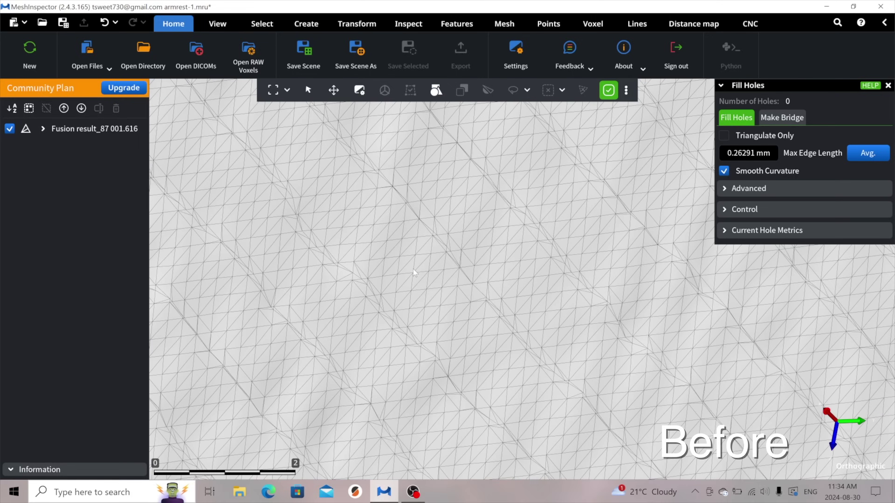
Zoom and orbit the remeshed armrest to compare triangle density before and after remeshing.
scroll(413, 269, "down", 10)
scroll(413, 270, "down", 5)
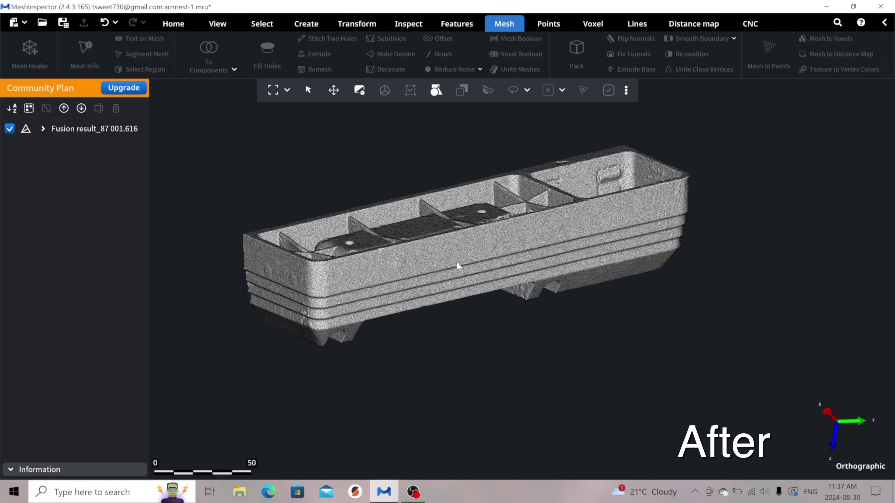
scroll(455, 257, "up", 8)
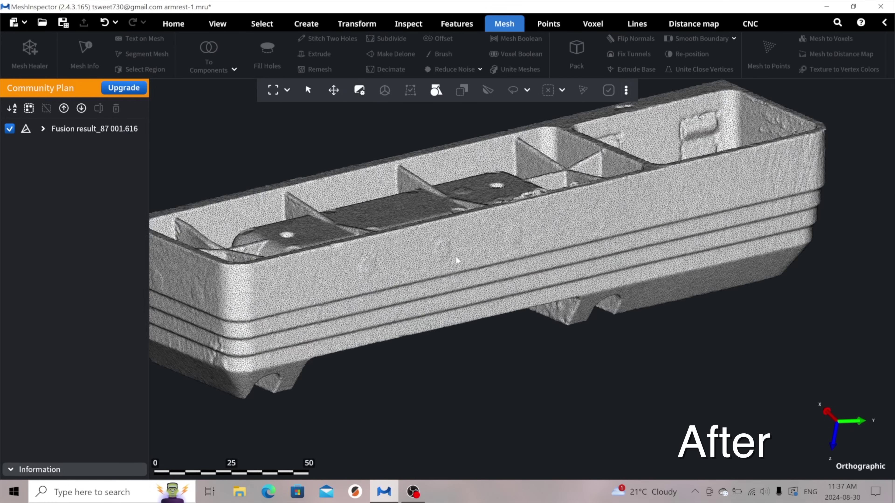
scroll(456, 260, "up", 6)
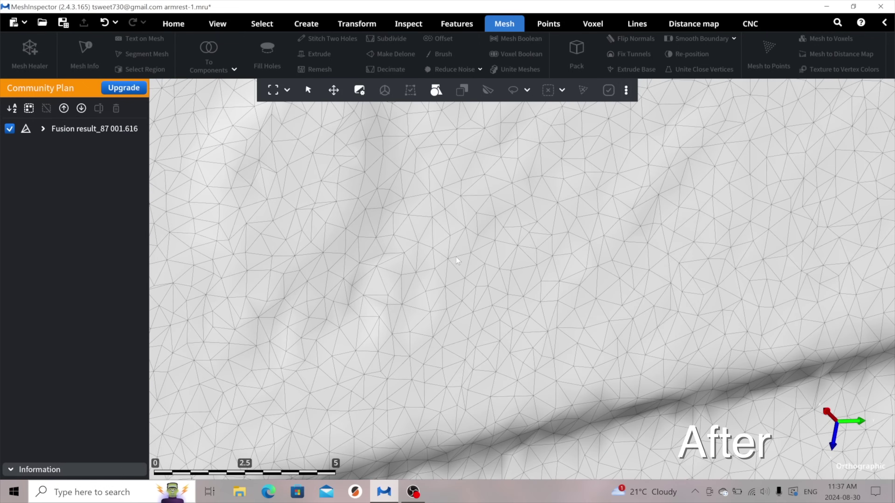
scroll(456, 260, "down", 8)
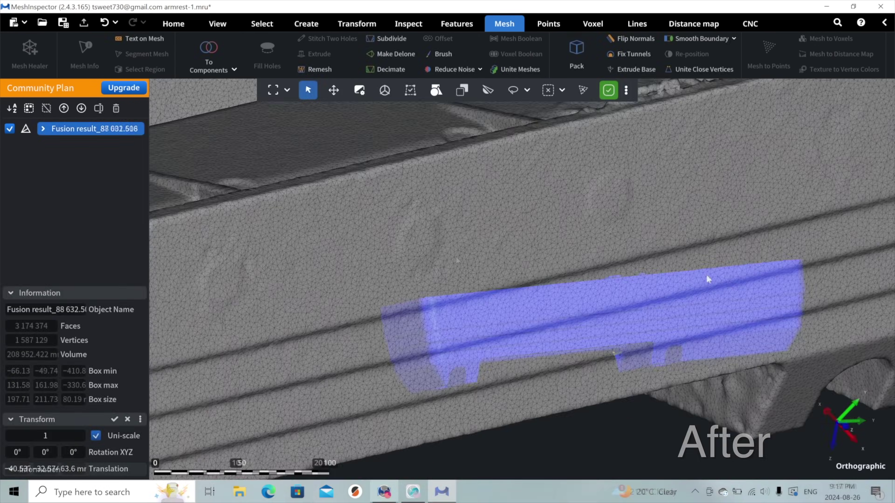
mouse_move(708, 279)
right_mouse_down()
mouse_move(573, 266)
mouse_move(549, 273)
mouse_move(541, 225)
mouse_move(549, 333)
mouse_move(547, 279)
mouse_move(547, 298)
mouse_move(500, 351)
mouse_move(409, 352)
mouse_move(635, 343)
mouse_move(619, 367)
mouse_move(555, 366)
mouse_move(543, 385)
right_mouse_up()
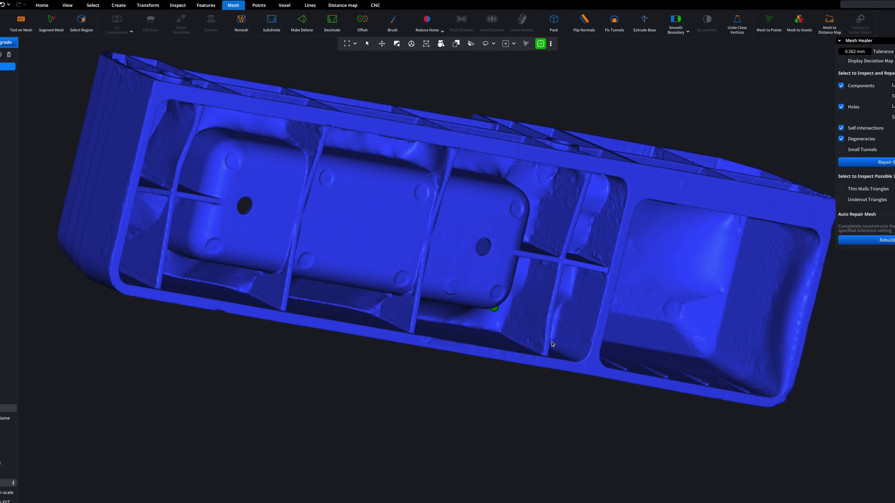
right_click_drag(556, 353, 543, 386)
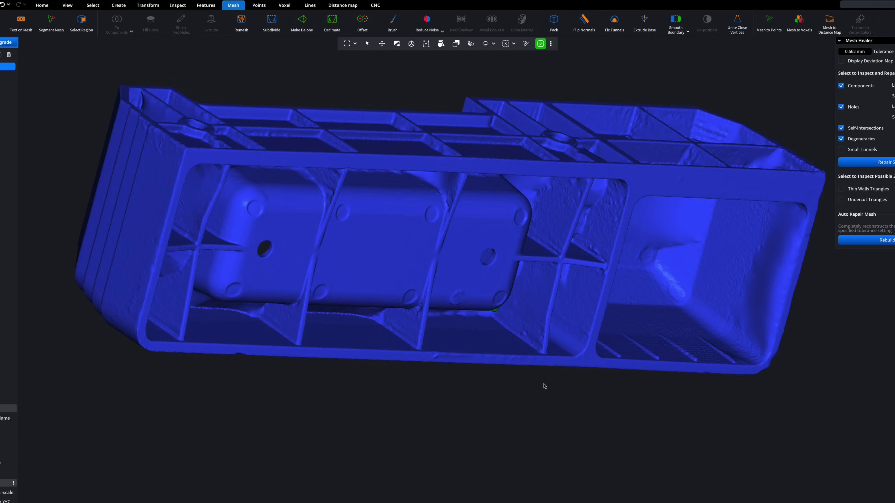
right_click_drag(472, 267, 424, 286)
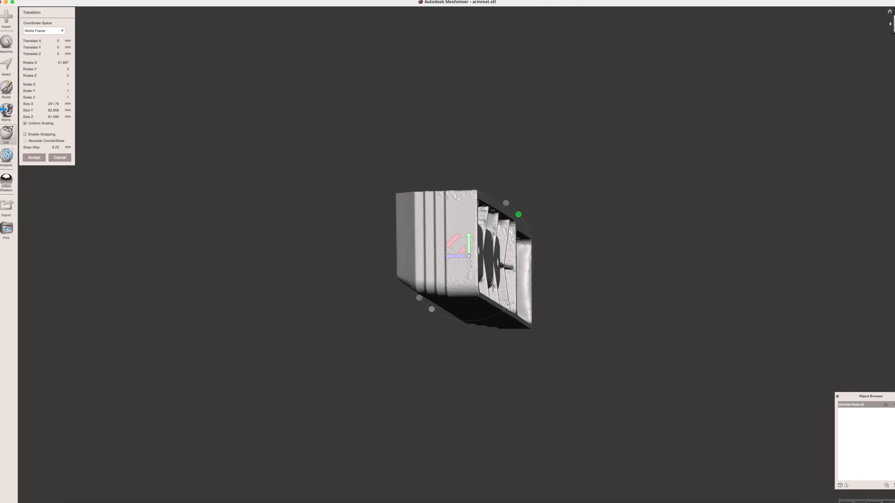
Rotate the armrest scan upright and zoom in on the damaged rim underside.
right_click_drag(561, 276, 451, 271)
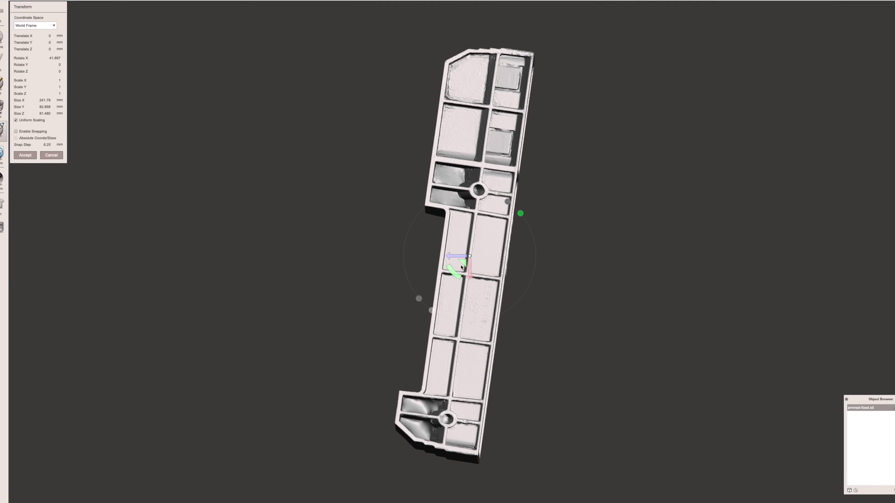
left_click_drag(451, 272, 452, 273)
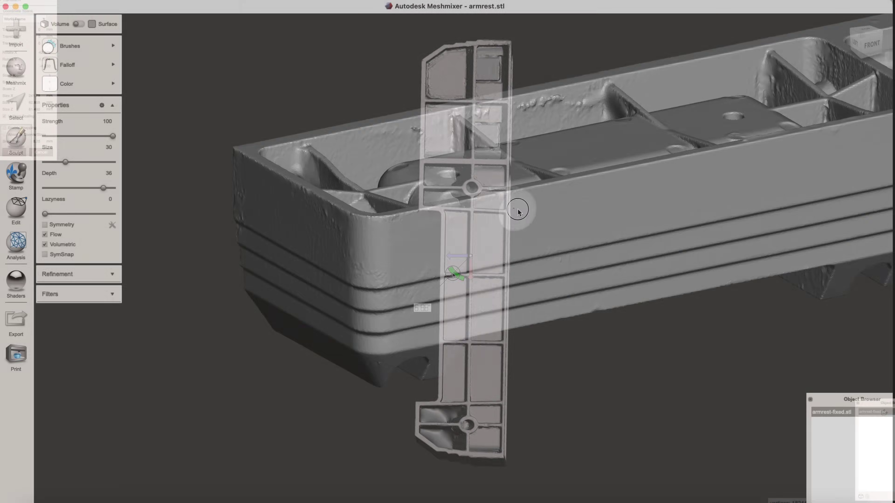
mouse_move(517, 212)
right_mouse_down()
mouse_move(567, 222)
mouse_move(623, 196)
mouse_move(365, 229)
right_mouse_up()
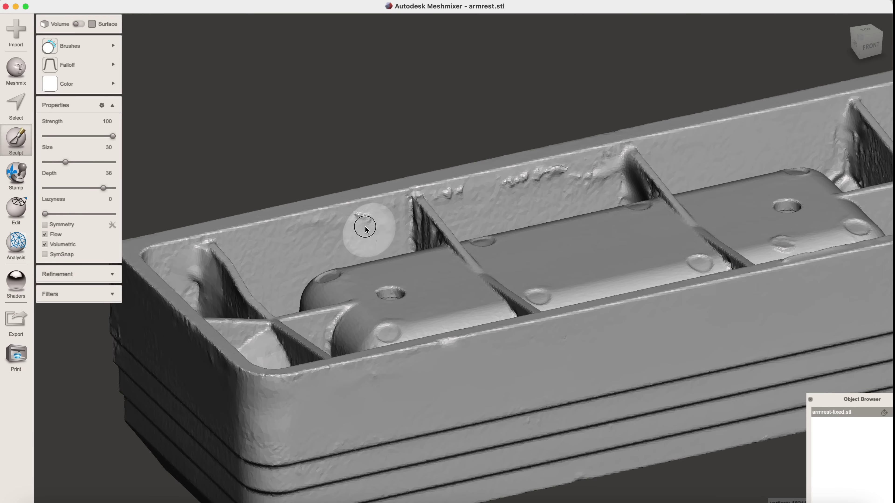
right_click_drag(554, 181, 442, 322)
scroll(445, 296, "up", 5)
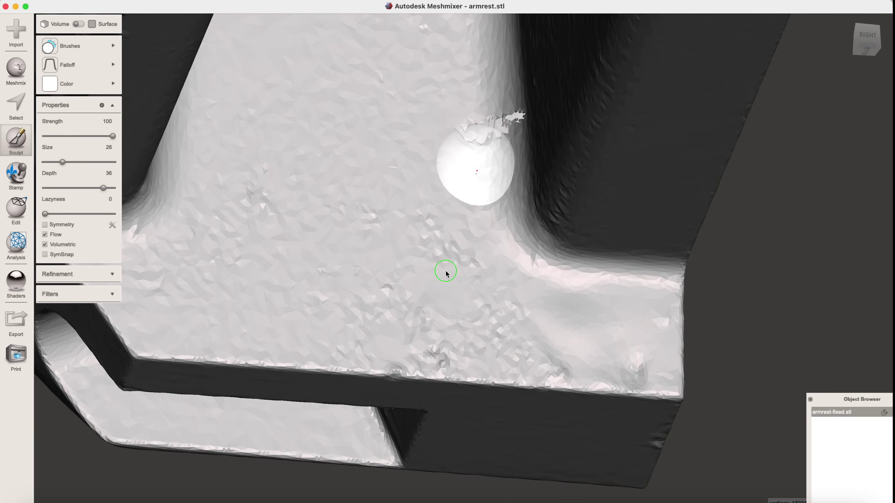
scroll(370, 360, "up", 3)
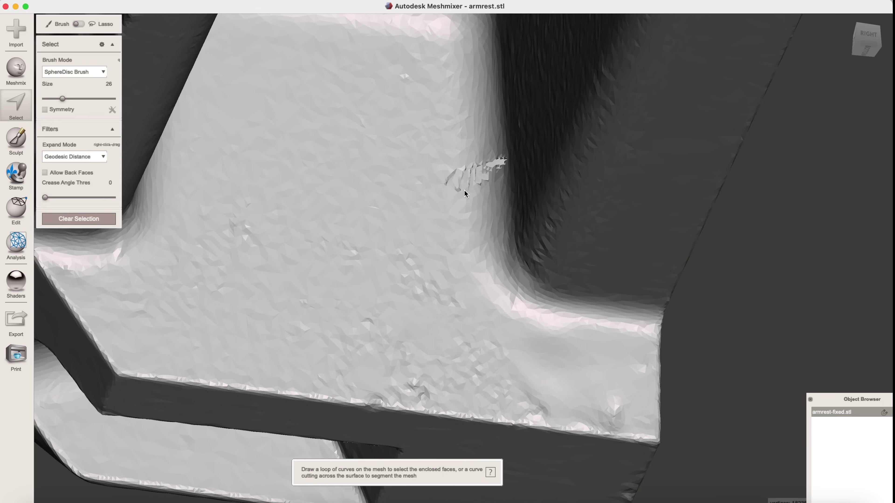
Select the damaged patch, auto-repair all holes, and replace the patch with Smooth MVC surface.
mouse_move(461, 183)
left_mouse_down()
mouse_move(494, 162)
mouse_move(502, 173)
left_mouse_up()
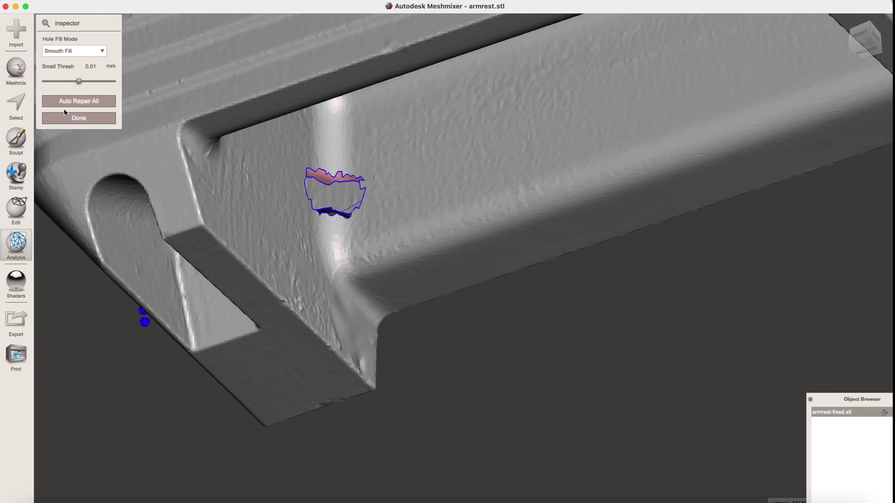
left_click(66, 102)
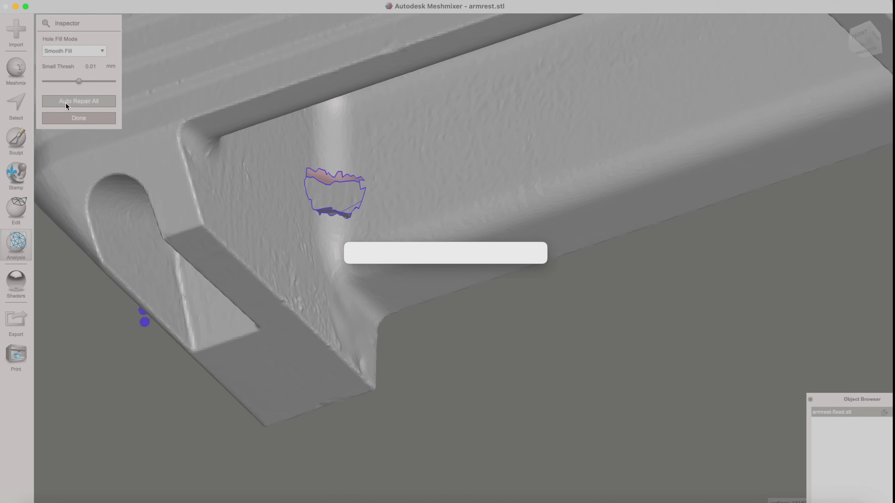
left_click(491, 362)
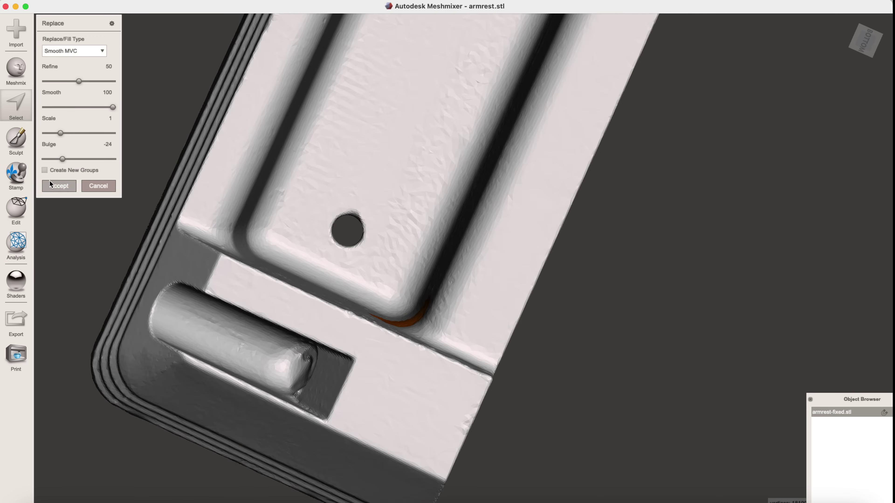
left_click(59, 186)
key("s")
right_click_drag(423, 287, 372, 258)
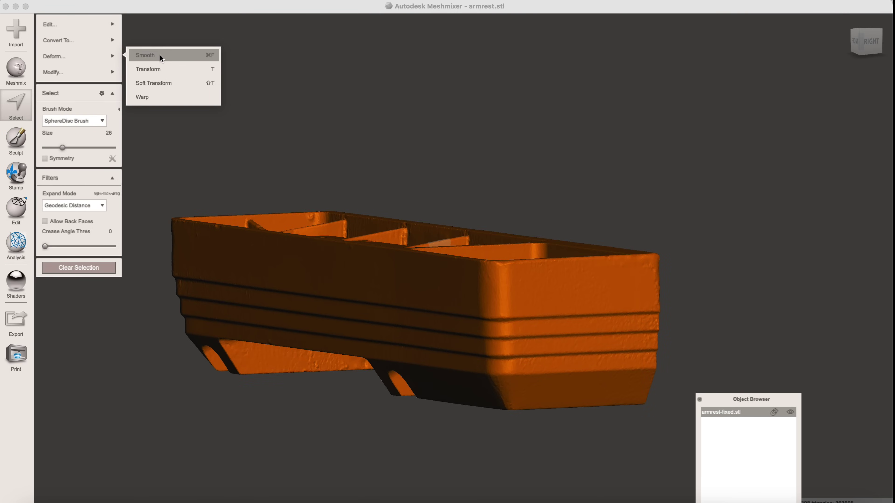
Smooth the whole armrest mesh with shape-preserving Deform > Smooth at strength 0.5.
left_click(159, 55)
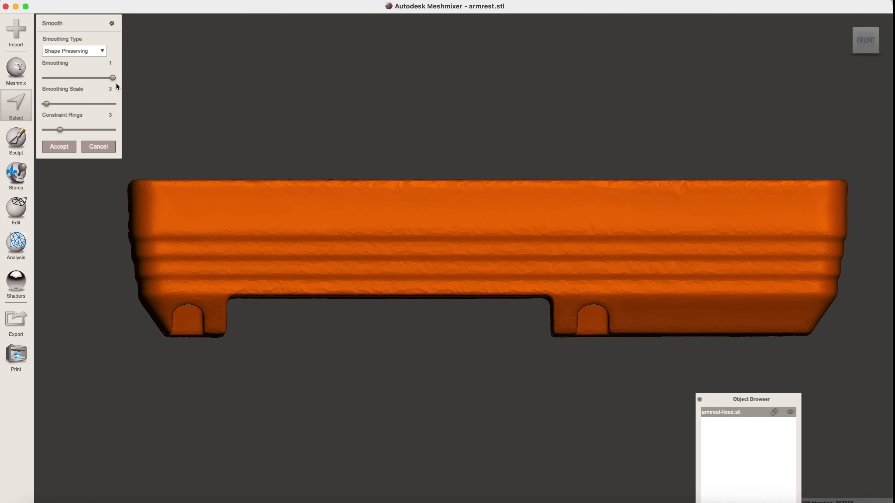
left_click(112, 77)
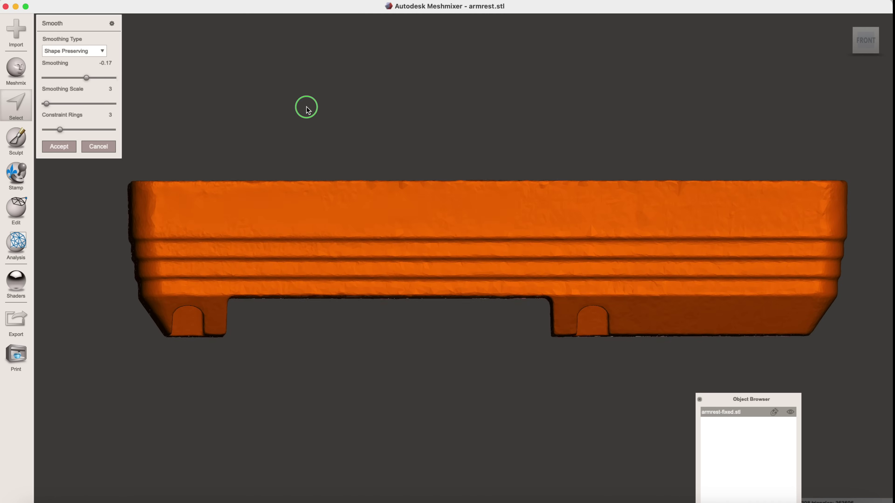
right_click_drag(305, 106, 150, 96)
left_click(103, 77)
right_click_drag(197, 81, 405, 112)
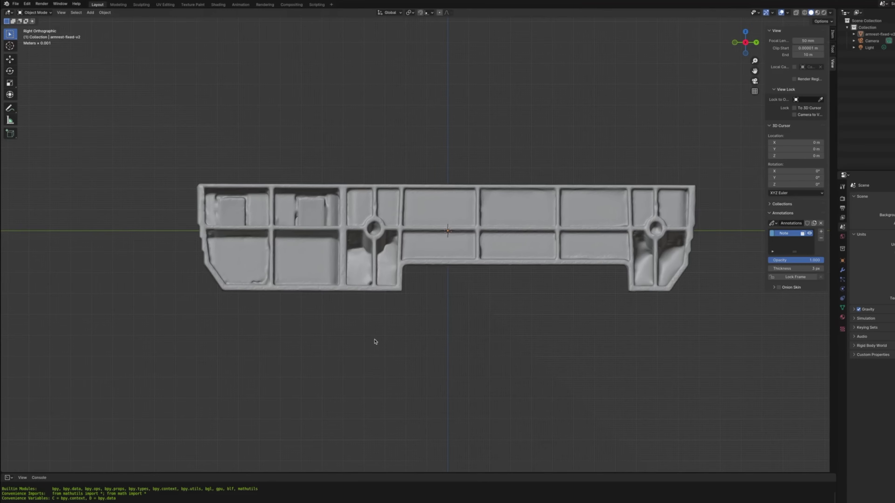
Orbit the armrest, then snap to the Right Orthographic side view.
middle_click_drag(309, 295, 721, 115)
left_click(749, 49)
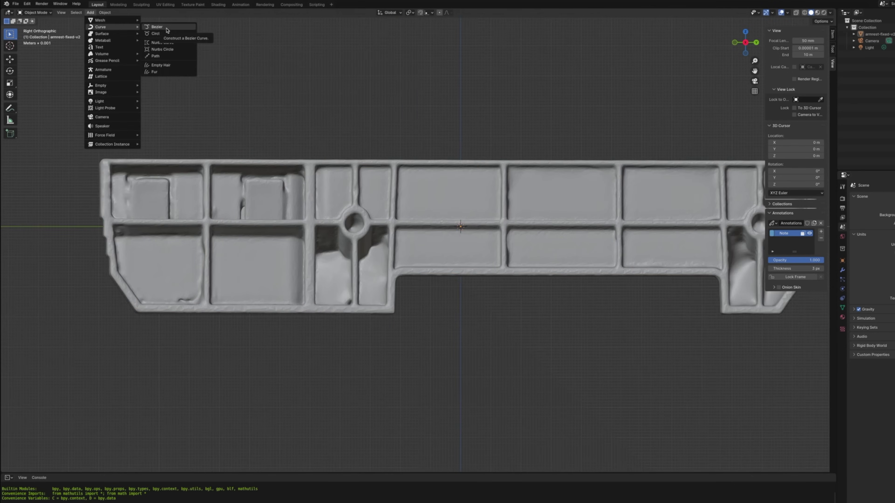
Add a Bezier curve, trace the armrest's side outline, and hide the scan.
left_click(167, 28)
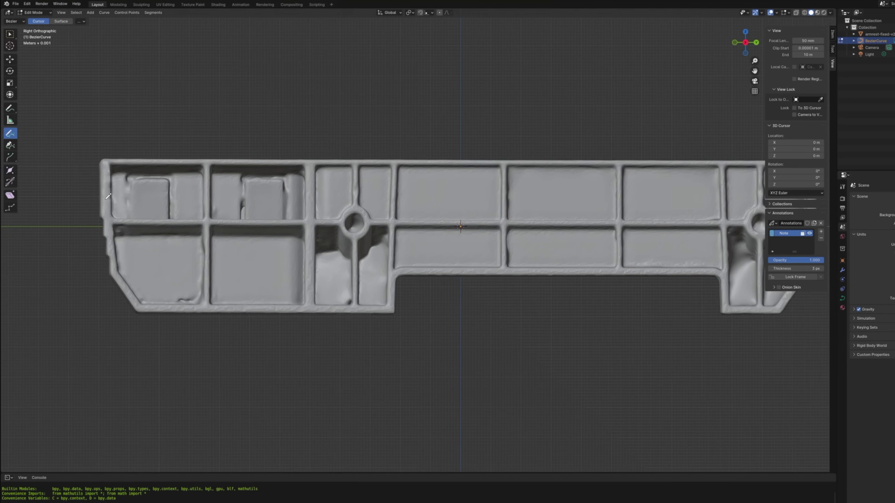
scroll(746, 162, "down", 3, "ctrl")
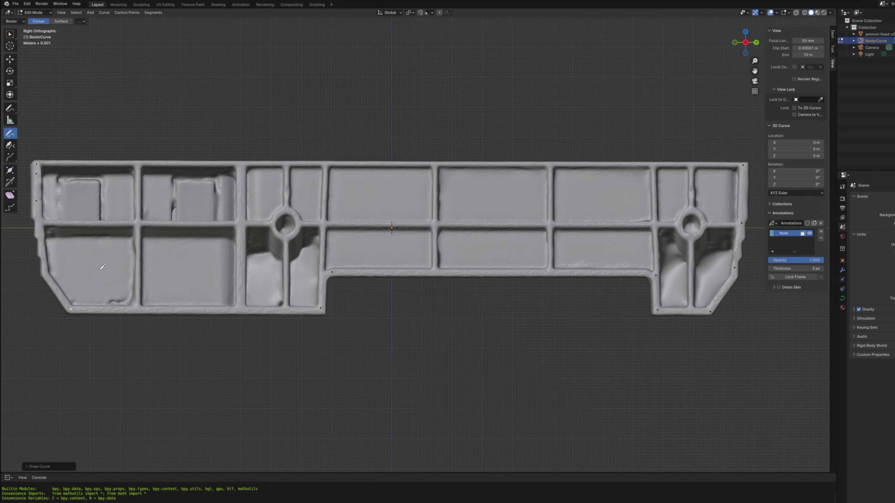
left_click(891, 34)
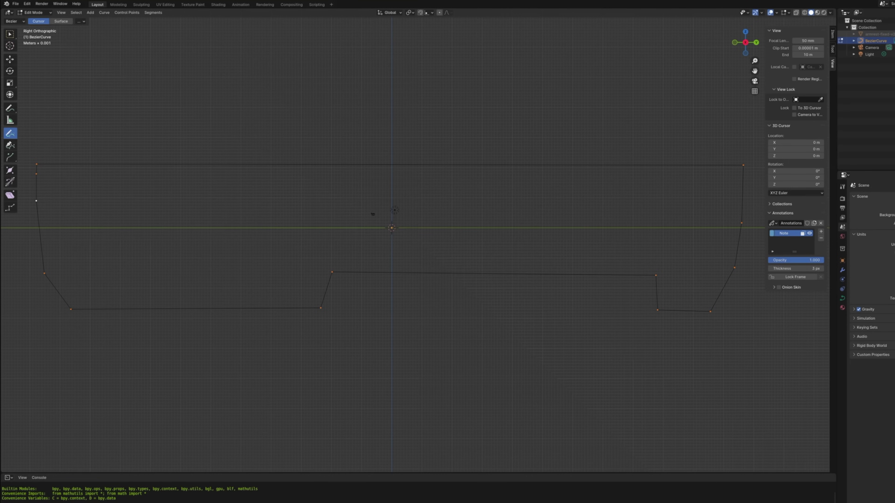
left_click(104, 13)
key("Tab")
Convert the traced curve to a mesh while keeping the original curve.
right_click(324, 114)
left_click(413, 170)
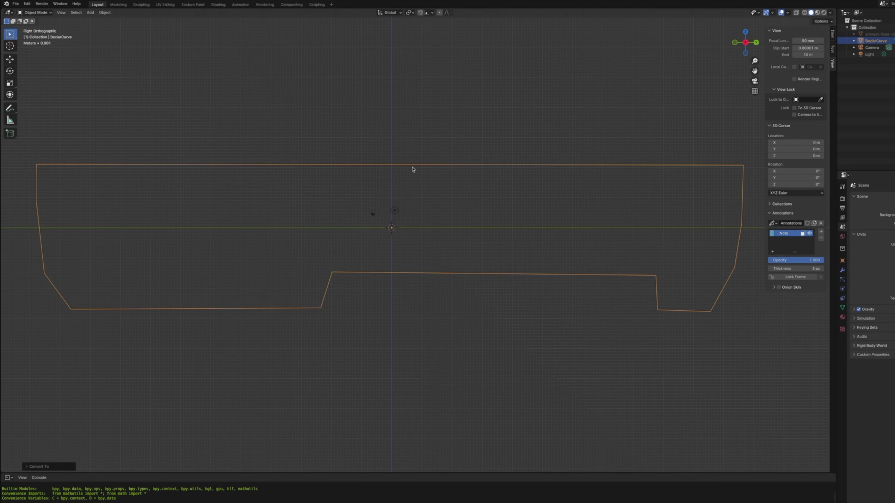
left_click(29, 468)
left_click(62, 458)
Select the whole converted outline and fill it with faces.
key("Tab")
left_click(98, 12)
left_click(106, 19)
left_click(170, 12)
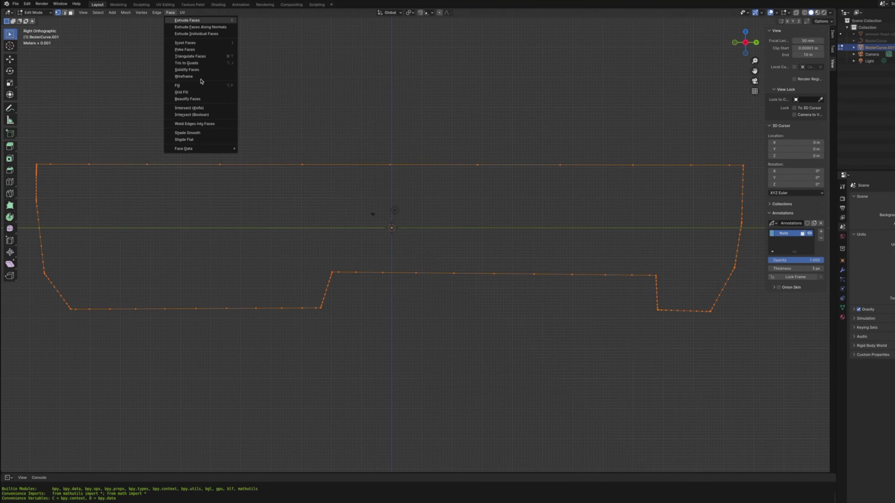
left_click(194, 86)
Extrude the filled side profile 0.01 m into a slab.
scroll(194, 87, "down", 4)
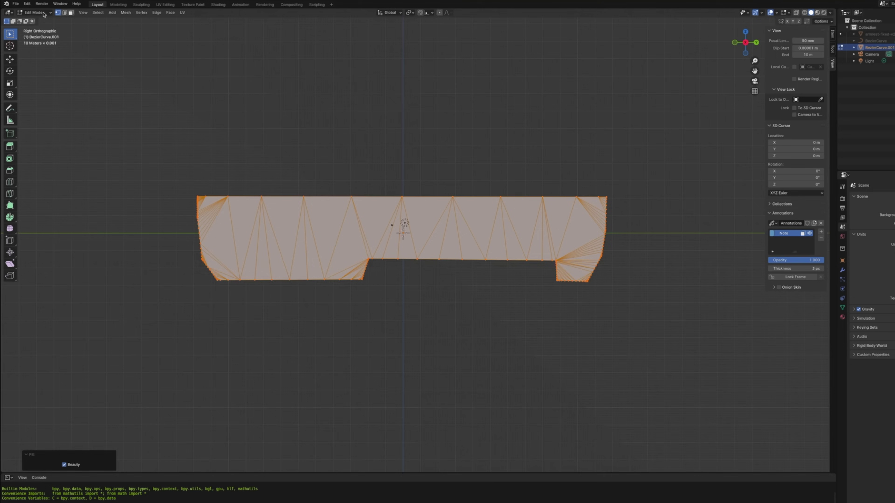
left_click(169, 16)
left_click(183, 25)
key("ctrl+KP_1")
left_click_drag(155, 414, 152, 416)
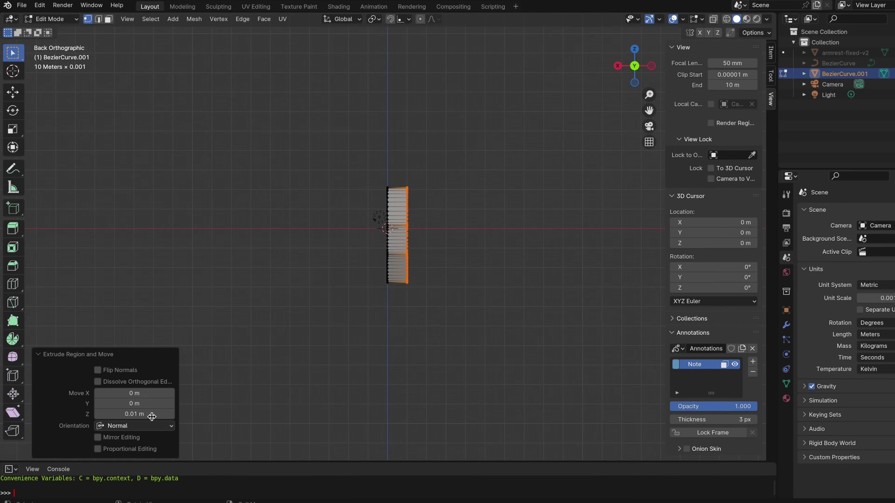
key("Tab")
middle_click_drag(152, 417, 455, 253)
key("g")
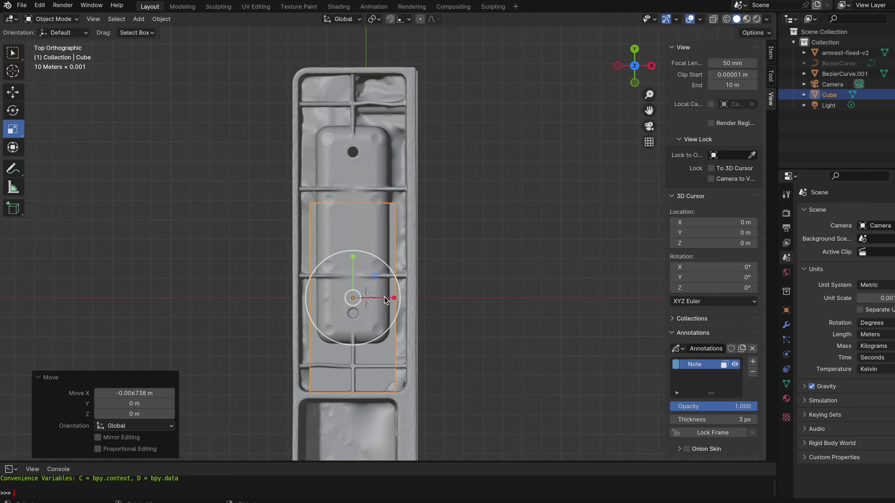
Scale the cube along Y and lower it slightly along Z.
key("s")
key("y")
key("Return")
left_click_drag(636, 44, 641, 67)
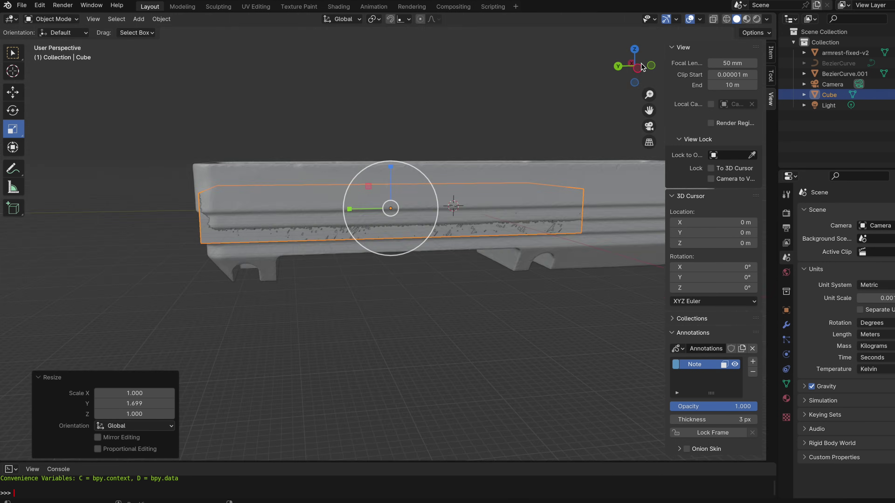
left_click(638, 67)
key("g")
key("z")
left_click(13, 92)
middle_click_drag(387, 246, 488, 176)
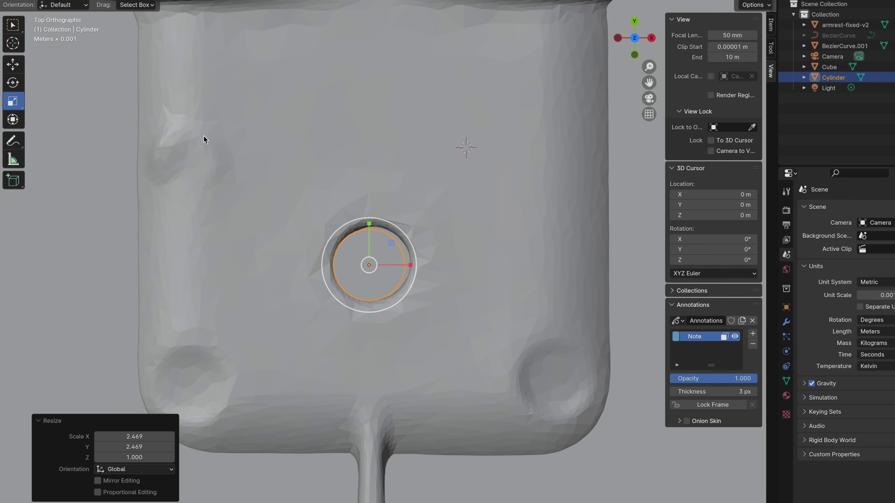
Move a cylinder into a mounting hole and duplicate it along Y into the second hole.
key("g")
key("x")
key("y")
key("Return")
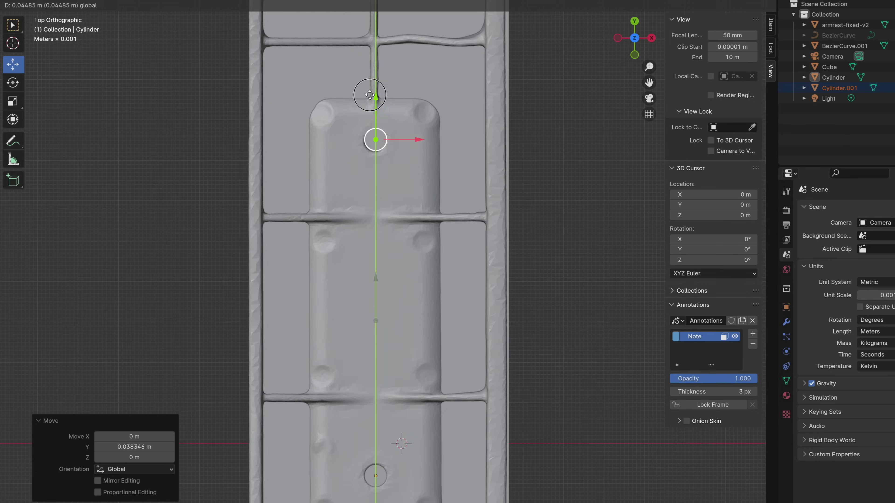
scroll(425, 352, "up", 5)
key("shift+d")
key("y")
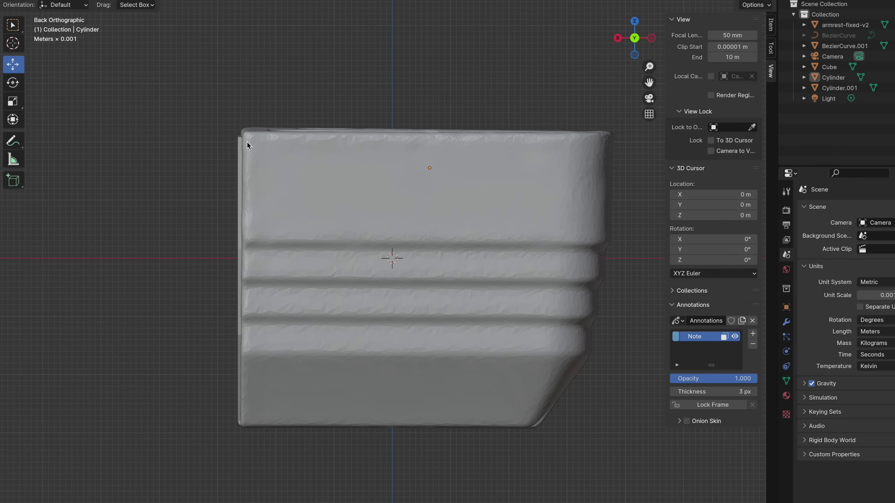
scroll(288, 152, "down", 1)
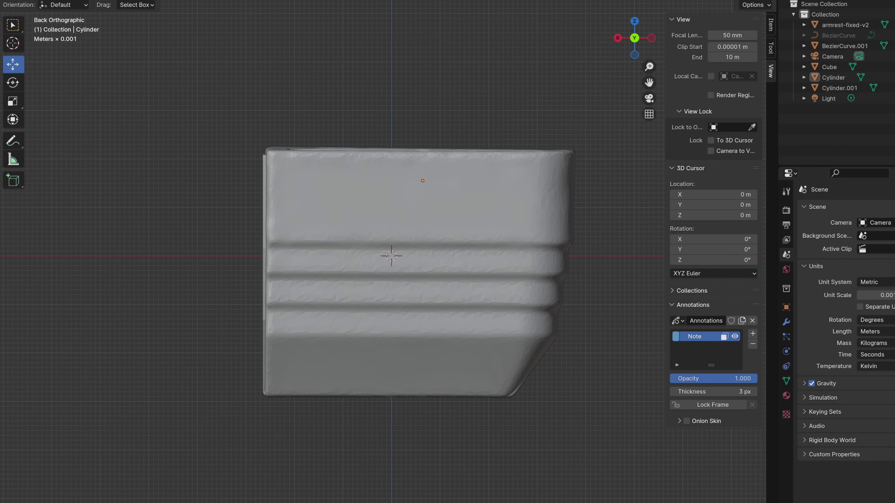
key("alt+z")
key("alt+z")
Add a third cylinder, stretch it to full length, and tilt it about -116° around Y.
key("shift+a")
mouse_move(158, 6)
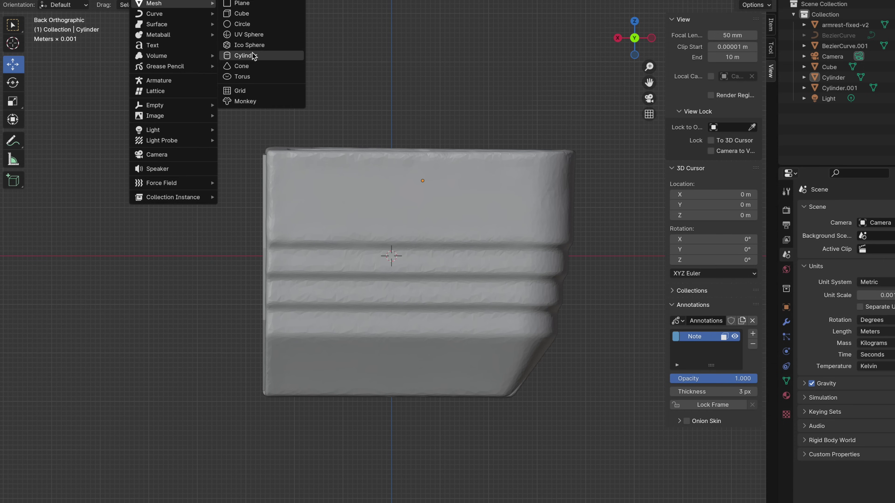
left_click(254, 54)
left_click(12, 101)
left_click_drag(391, 214, 391, 22)
left_click(13, 83)
left_click_drag(440, 255, 465, 346)
Move the long tilted cylinder into the armrest's slot.
key("ctrl+KP_3")
key("shift+space")
key("g")
left_click_drag(565, 249, 194, 262)
middle_click_drag(195, 262, 317, 177)
scroll(184, 184, "up", 5)
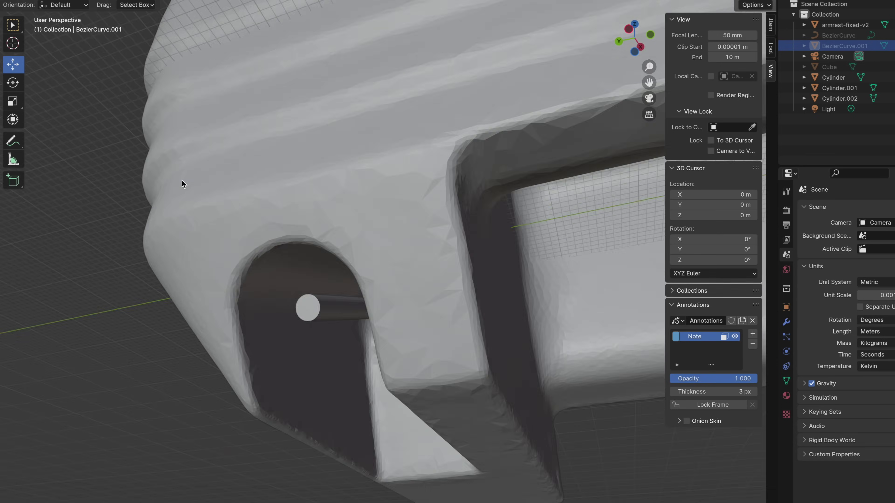
middle_click_drag(184, 183, 415, 307)
Enlarge the third cylinder to 2.351 scale and slide it into the rounded slot.
key("shift+space")
key("s")
left_click_drag(434, 310, 409, 272)
key("shift+space")
key("g")
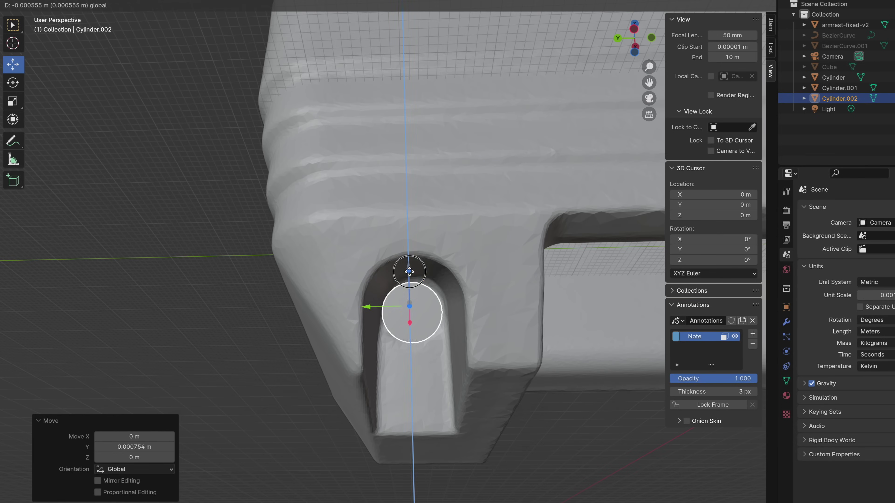
left_click_drag(370, 303, 370, 303)
middle_click_drag(369, 303, 409, 285)
key("shift+space")
key("s")
left_click_drag(433, 310, 507, 351)
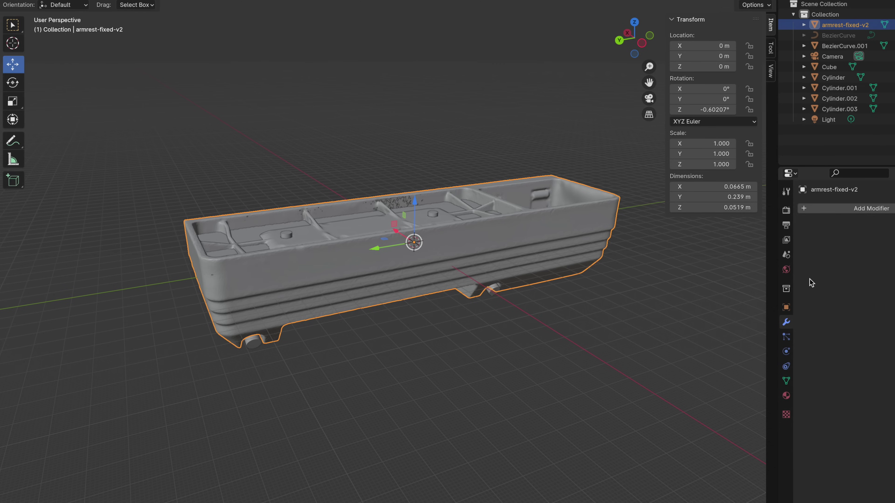
Add a Boolean modifier to the armrest with BezierCurve.001 as its object.
left_click(810, 208)
mouse_move(768, 245)
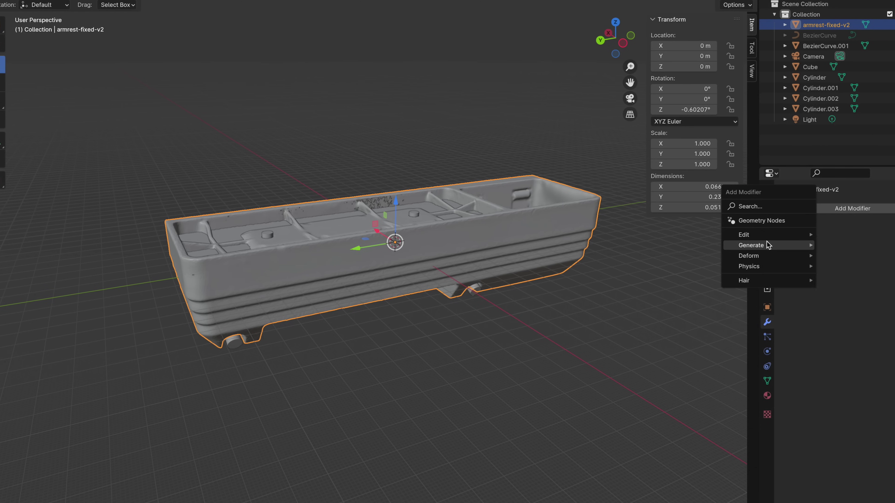
left_click(830, 263)
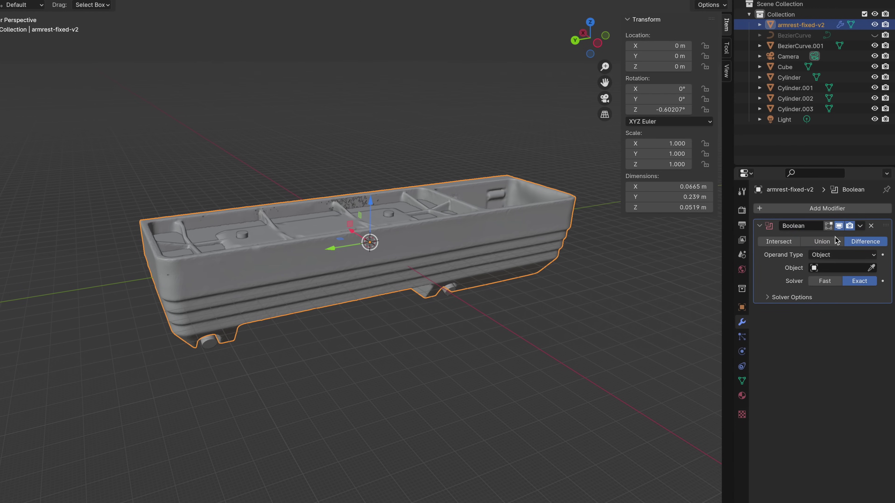
left_click_drag(791, 49, 838, 268)
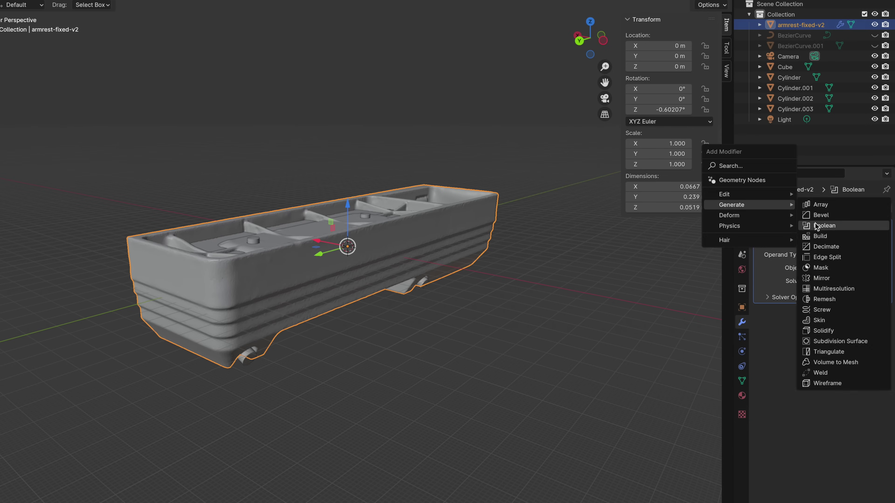
Add another Boolean modifier and set the cup-holder cylinder's diameter to 0.054 m.
left_click(769, 282)
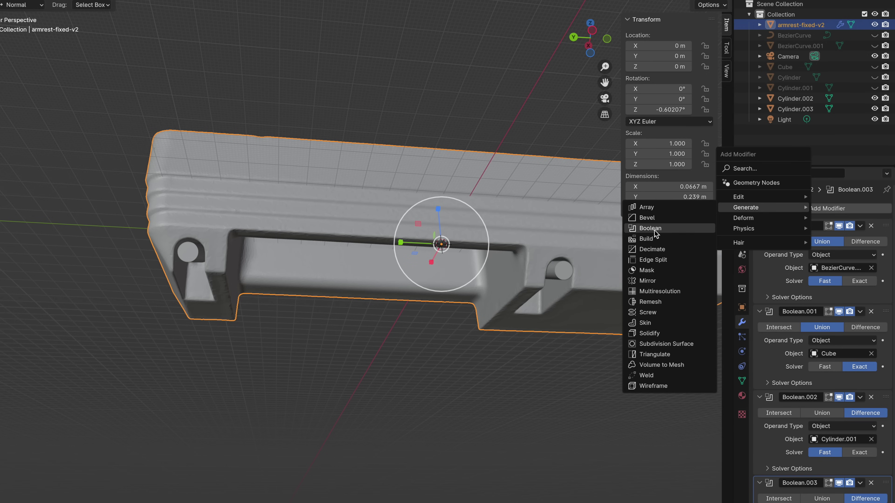
left_click(650, 228)
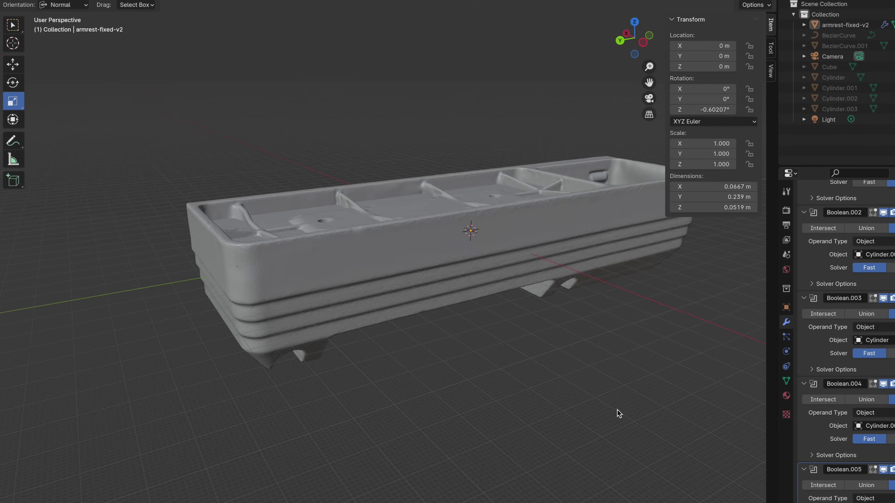
middle_click_drag(617, 410, 686, 299)
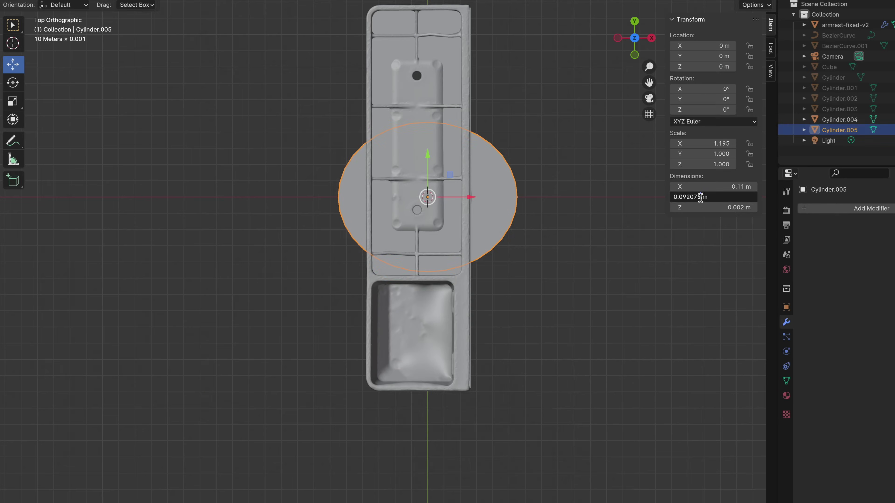
key("Return")
Convert 3.5" to metres and set the cylinder's X/Y dimensions to 0.089 m.
key("super+space")
type("3.5\" to m")
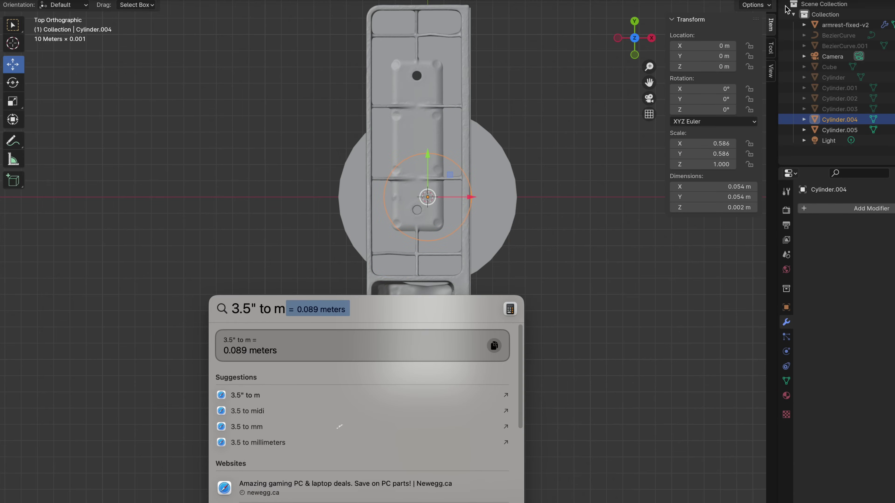
left_click(711, 186)
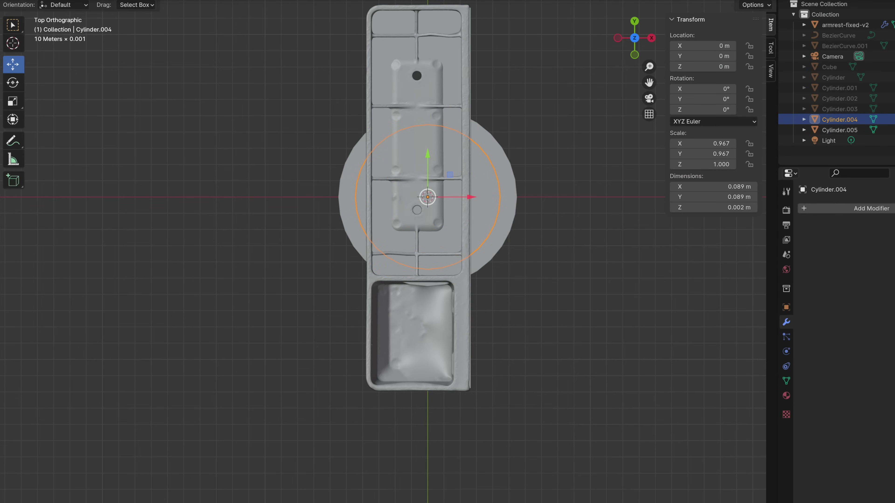
key("super+space")
Move both cylinders along Y, then shift them left along X to the armrest's end.
key("Escape")
left_click(509, 246, "shift")
middle_click_drag(509, 247, 441, 317)
key("KP_7")
key("g")
key("y")
left_click(416, 374)
left_click_drag(454, 407, 421, 410)
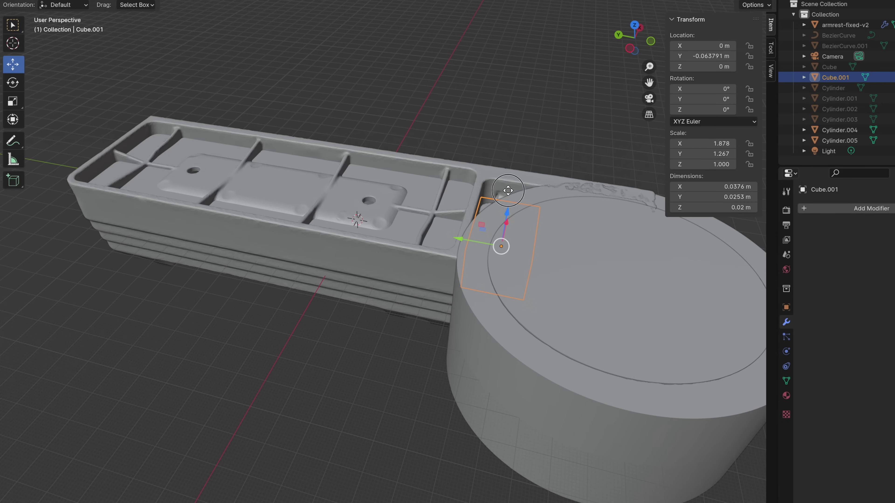
Raise Cube.001 about 0.016 m and add another Boolean modifier to the armrest.
left_click_drag(507, 212, 509, 180)
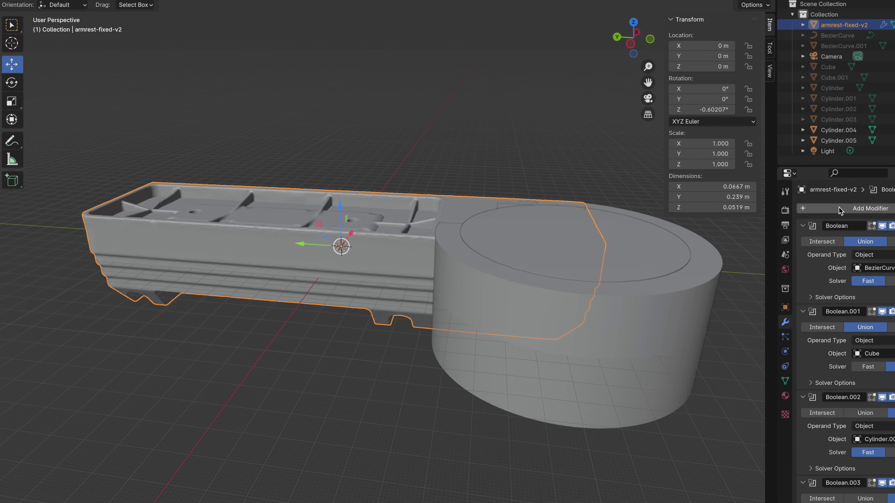
left_click(856, 208)
mouse_move(793, 207)
left_click(708, 229)
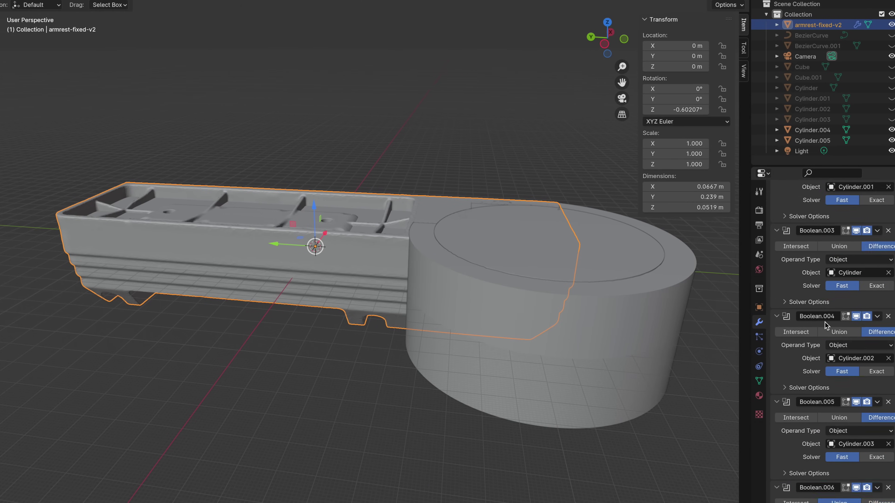
scroll(845, 387, "down", 10)
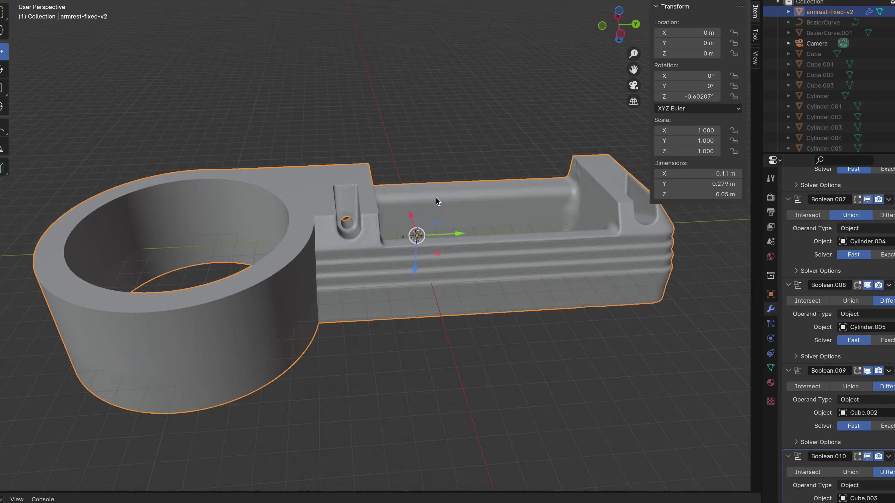
Orbit around the armrest down to a low side view to inspect it.
middle_click_drag(437, 201, 393, 140)
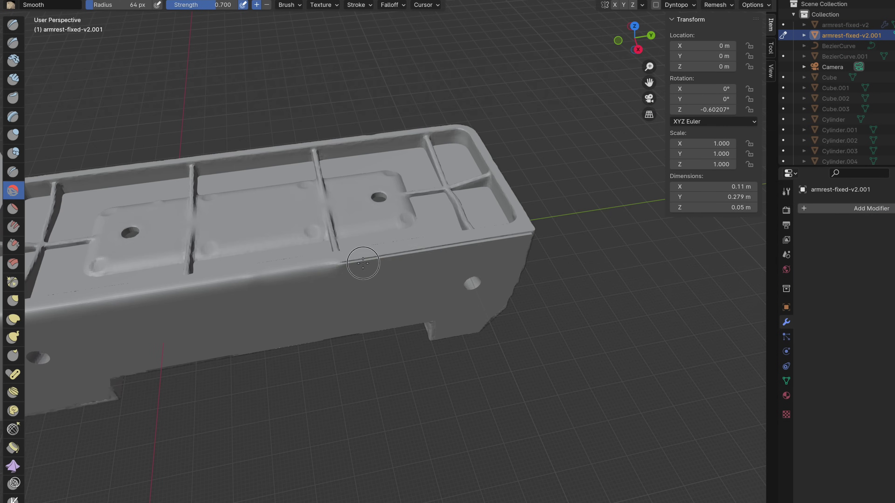
mouse_move(362, 260)
middle_mouse_down()
mouse_move(479, 244)
mouse_move(459, 274)
middle_mouse_up()
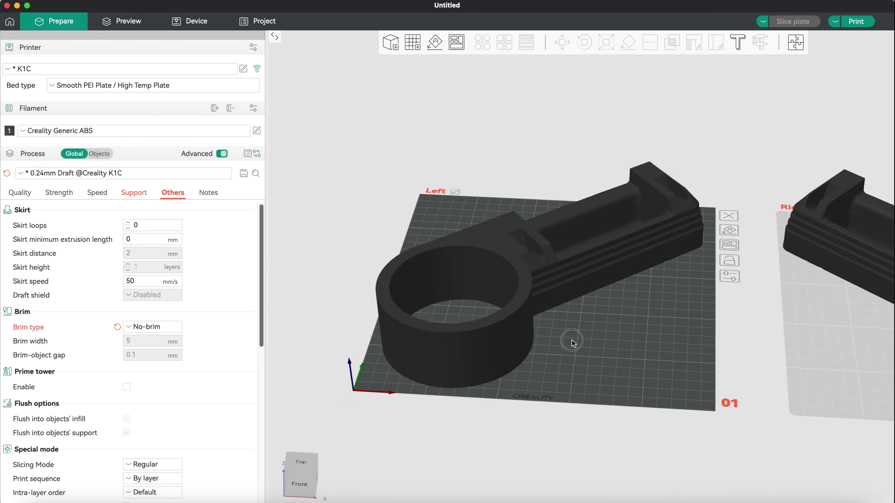
Slice the armrest parts and step the preview up to layer 72 at 9.08 mm.
key("1")
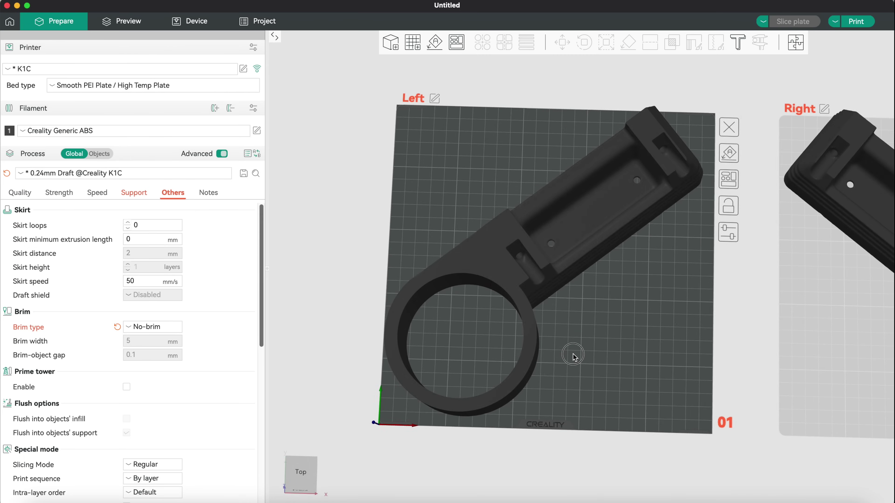
left_click_drag(881, 472, 874, 373)
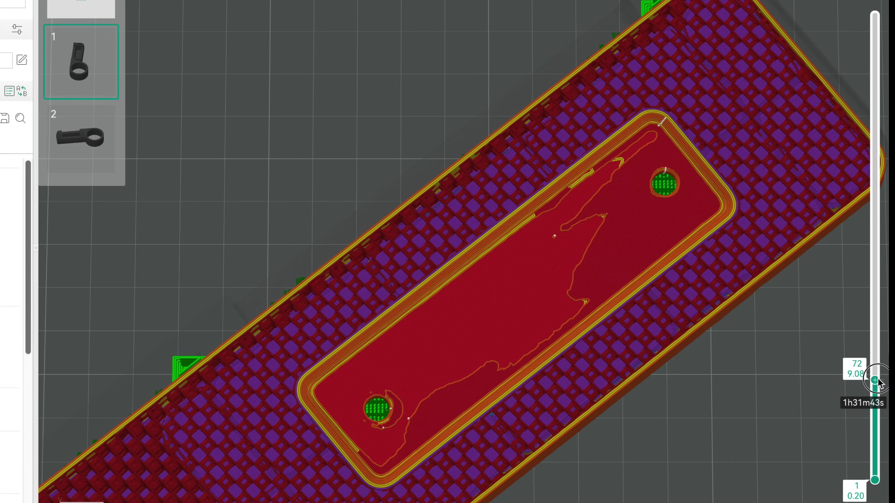